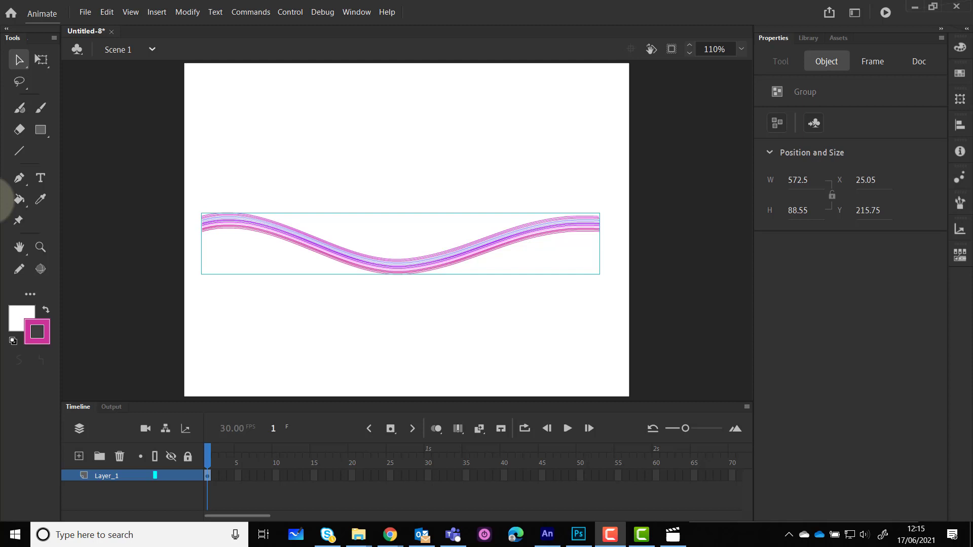
Convert the wavy ribbon group to a Movie Clip symbol named Ribbon with its registration point in the centre.
right_click(269, 230)
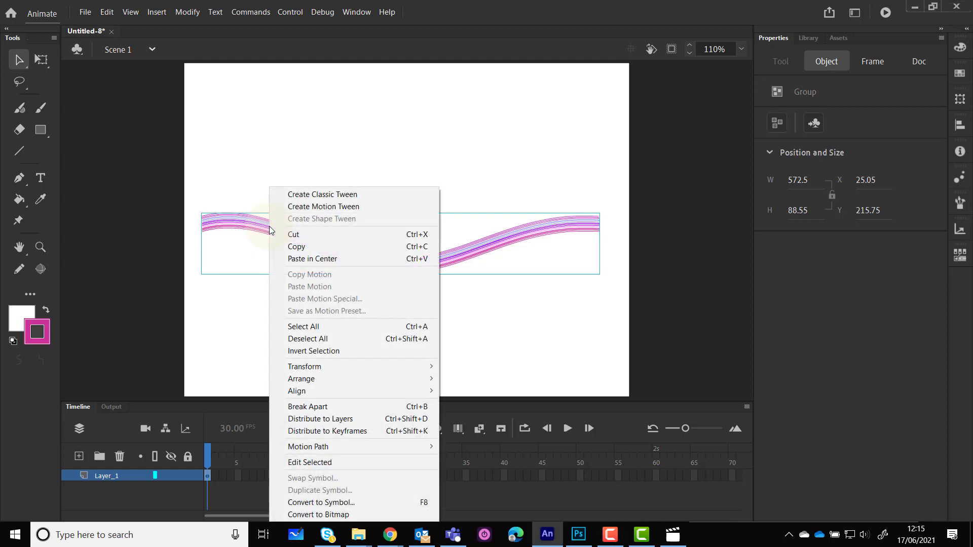
left_click(324, 502)
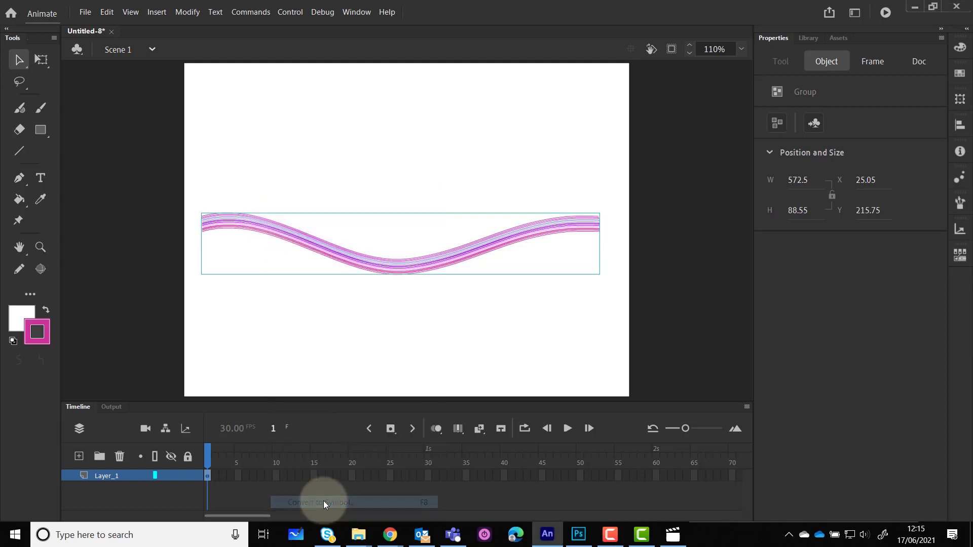
left_click_drag(209, 10, 460, 79)
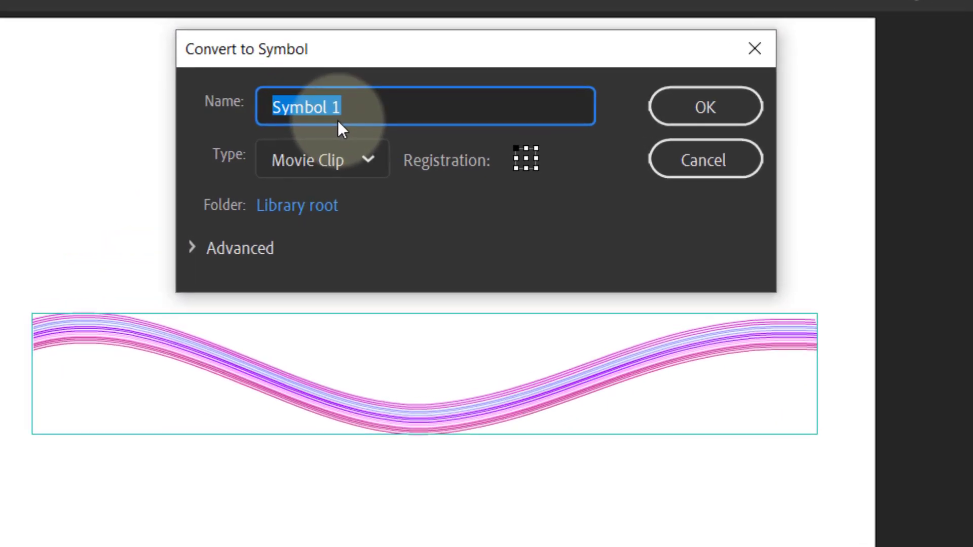
type("R")
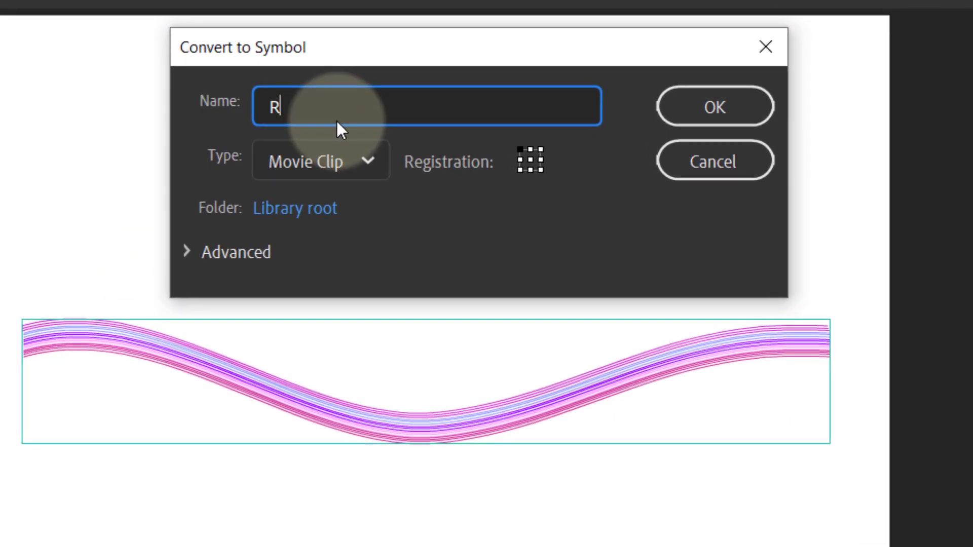
type("ibbon")
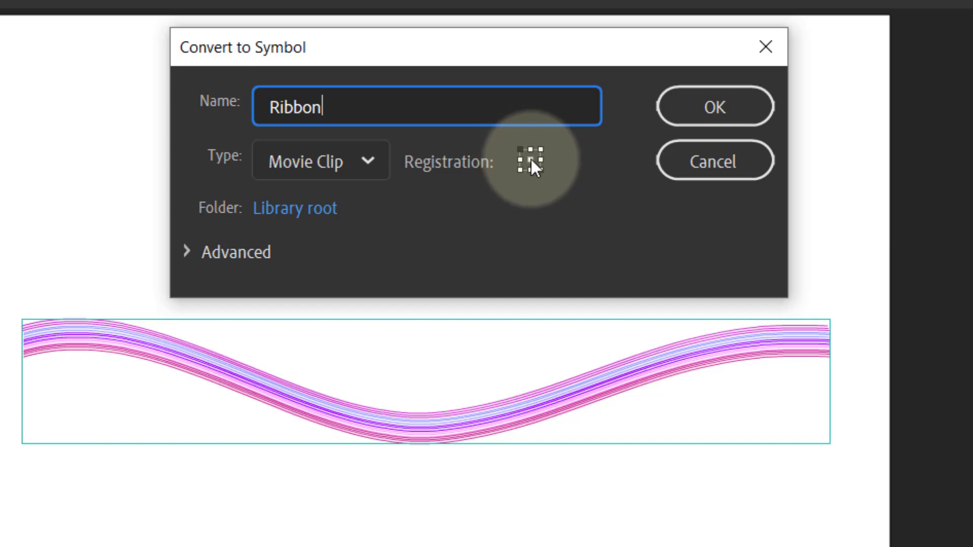
left_click(530, 159)
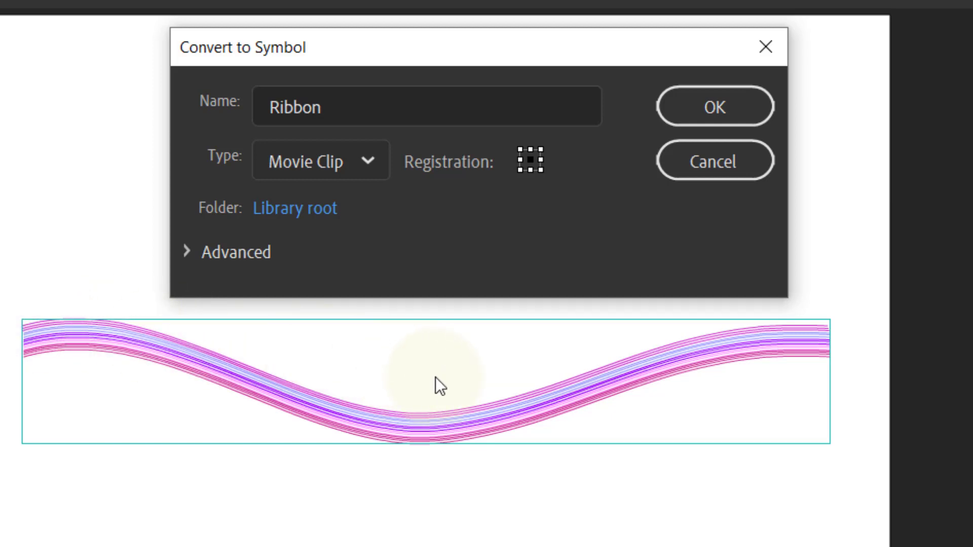
left_click(516, 152)
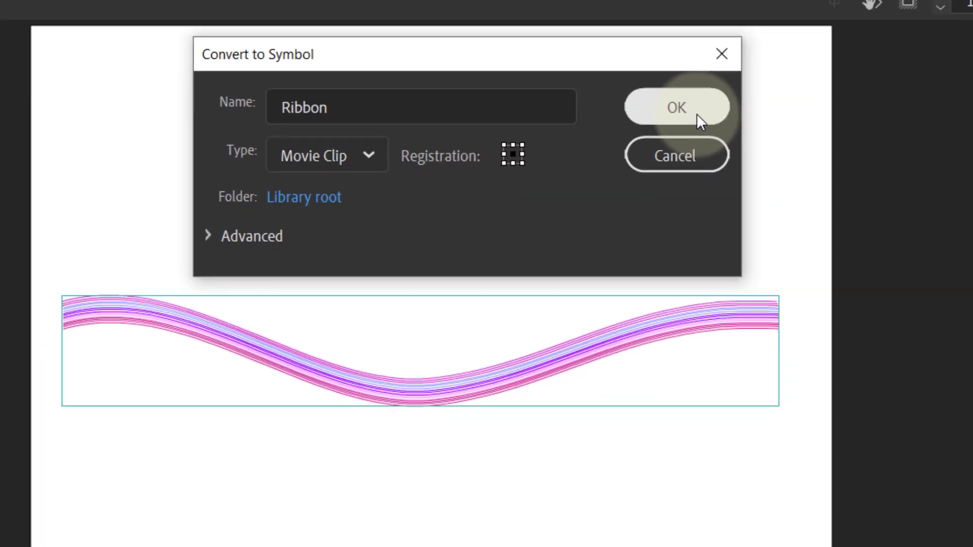
left_click(697, 115)
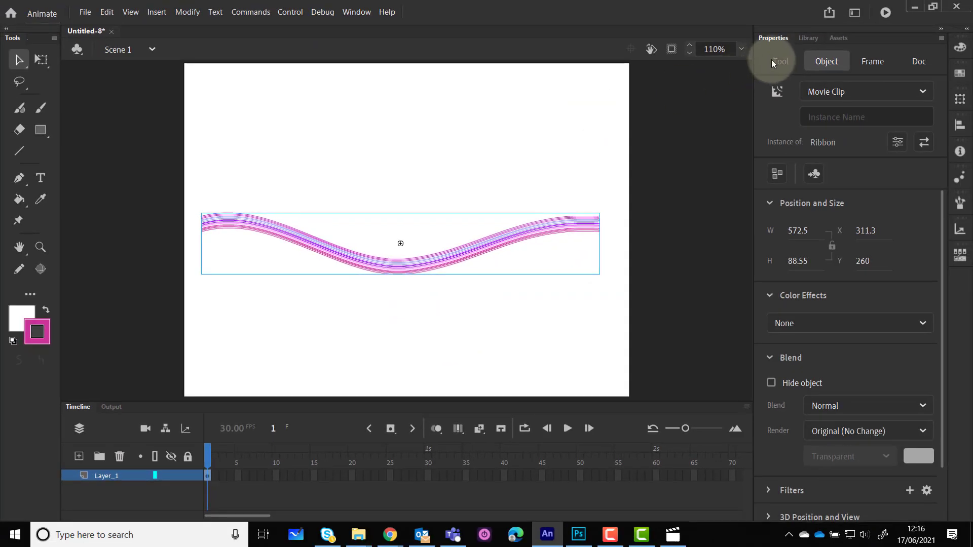
Show the document's library and delete the ribbon instance from the stage.
left_click(807, 39)
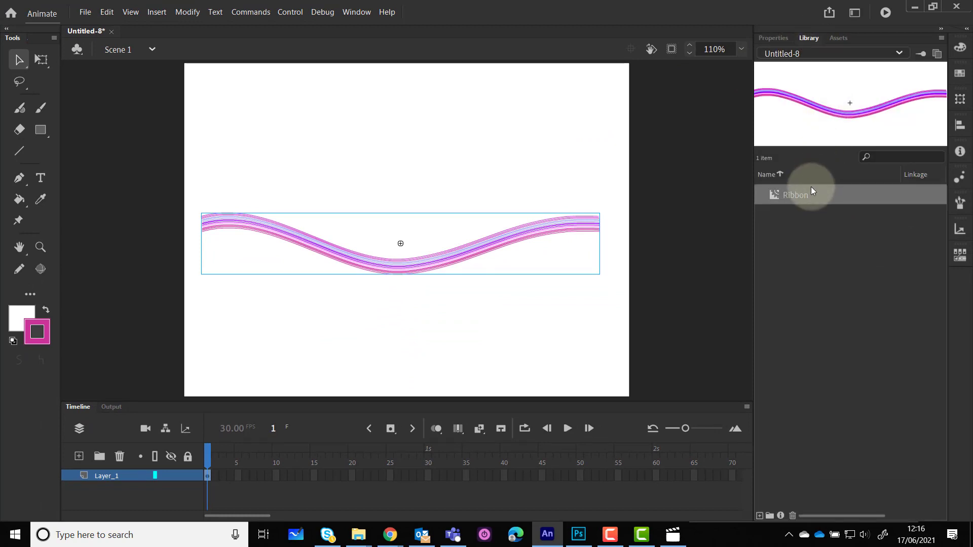
left_click(425, 246)
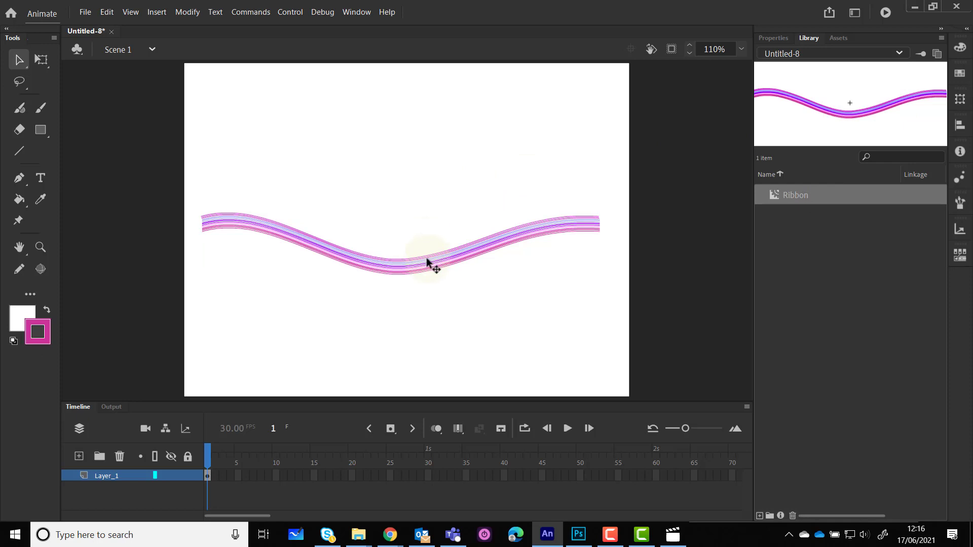
left_click(427, 261)
key("Delete")
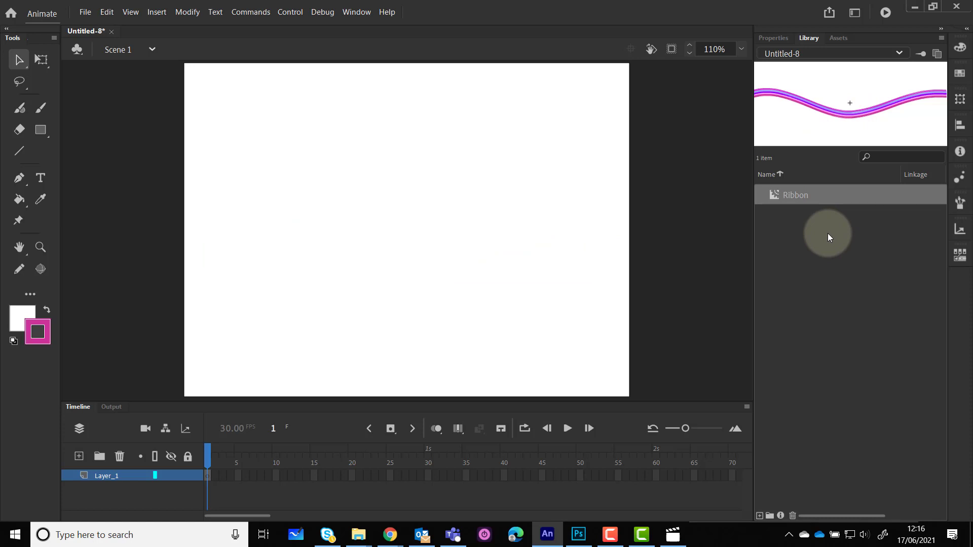
Open the Ribbon symbol from the library for editing, with the whole ribbon in view.
double_click(773, 196)
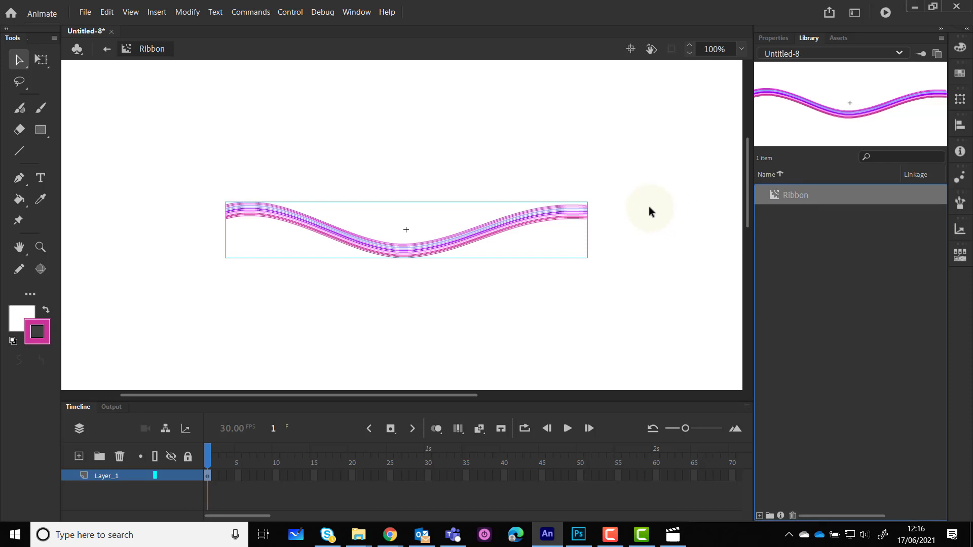
scroll(649, 205, "up", 5)
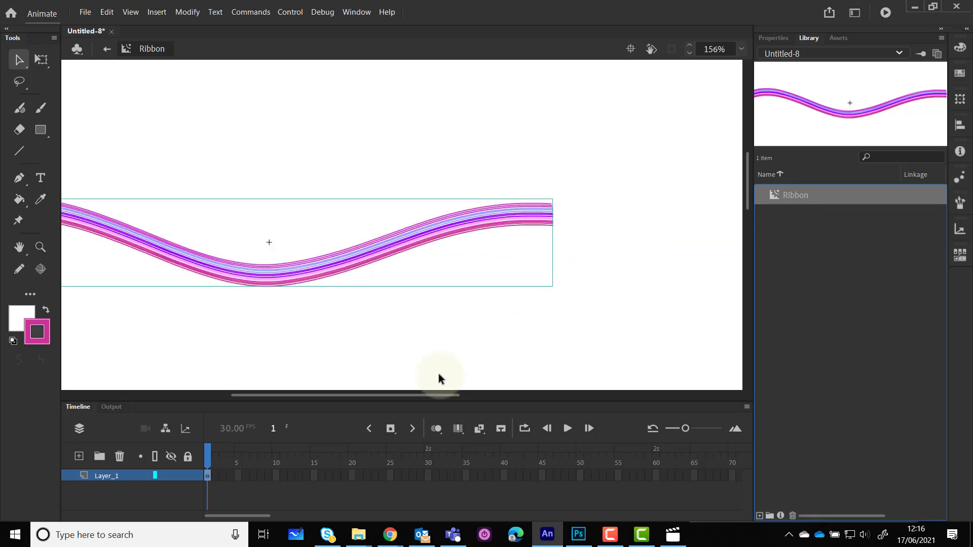
left_click_drag(415, 396, 375, 396)
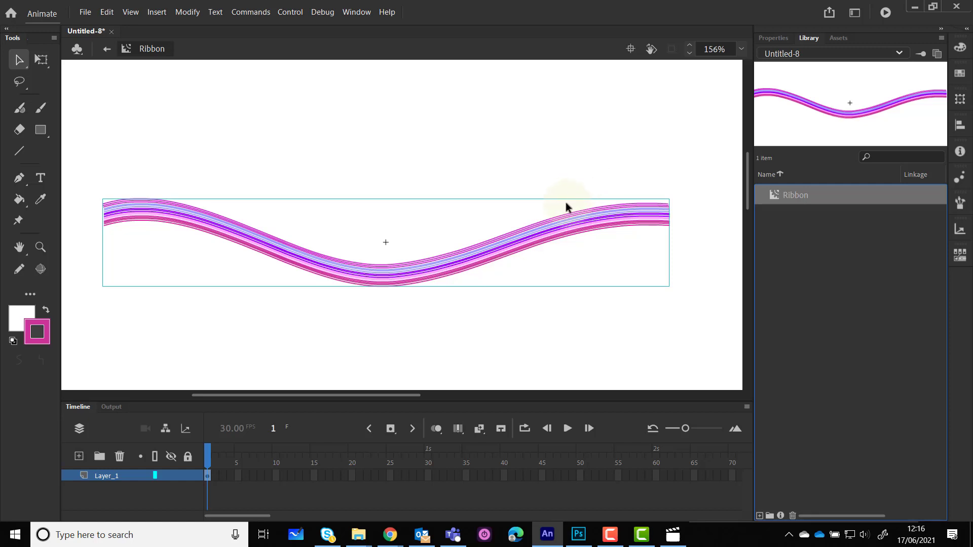
left_click_drag(406, 396, 400, 396)
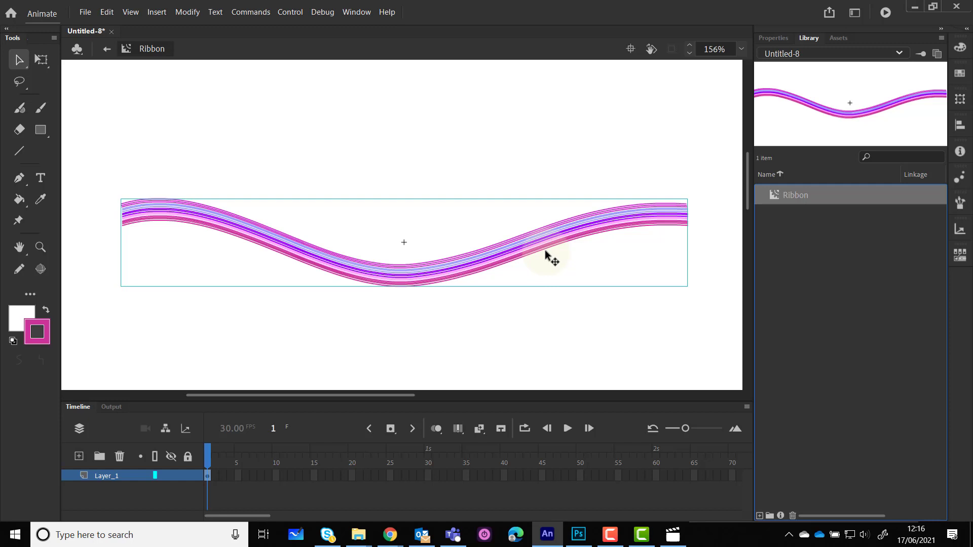
Rename the symbol's existing layer as Ribbon and add a new layer named Mask above it.
double_click(115, 479)
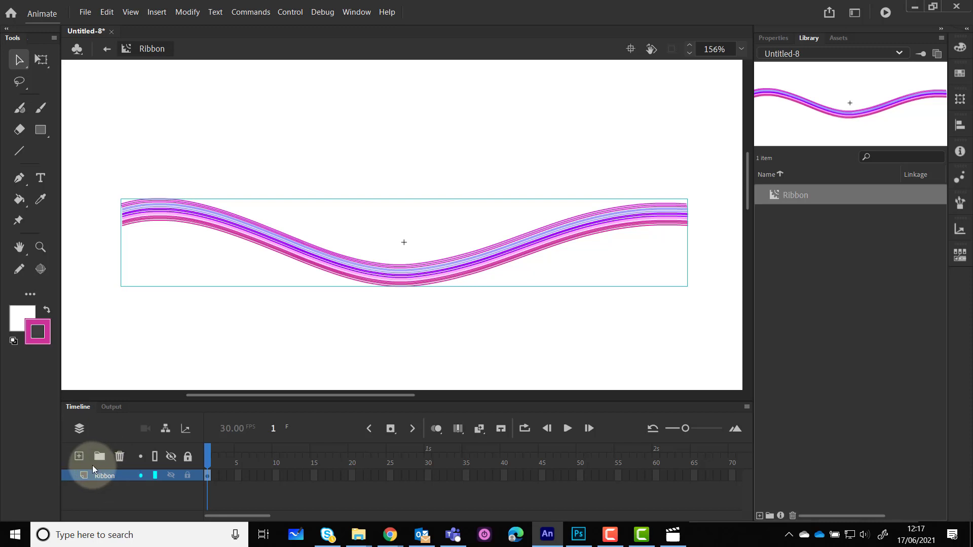
left_click(79, 456)
double_click(104, 478)
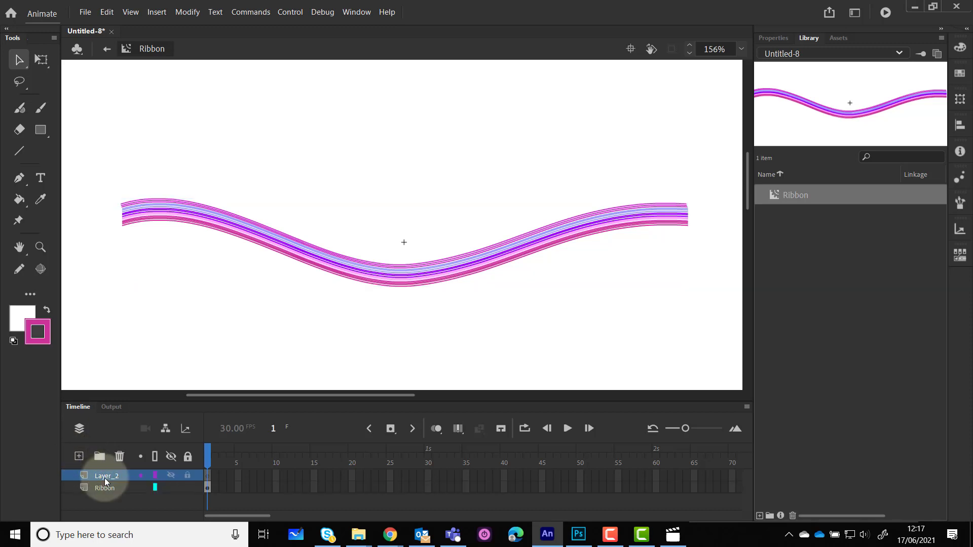
type("Mask")
key("Return")
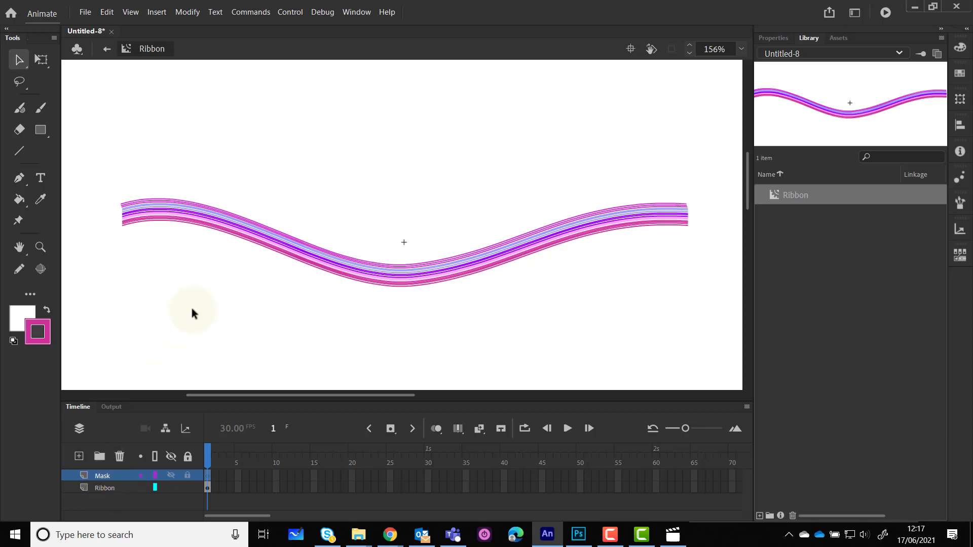
Draw a bright green rectangle with no stroke on the Mask layer, covering the ribbon's left end up to its first crest.
left_click(39, 132)
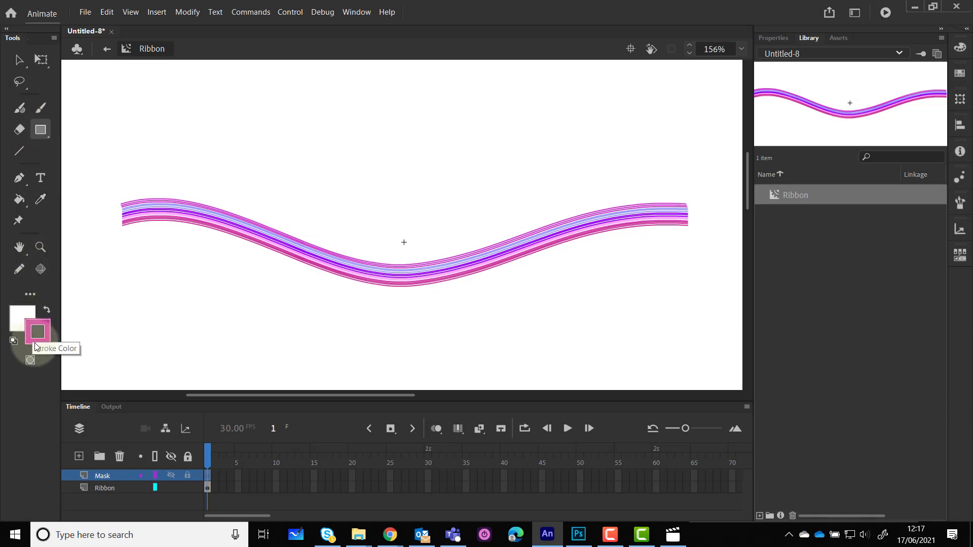
left_click(35, 346)
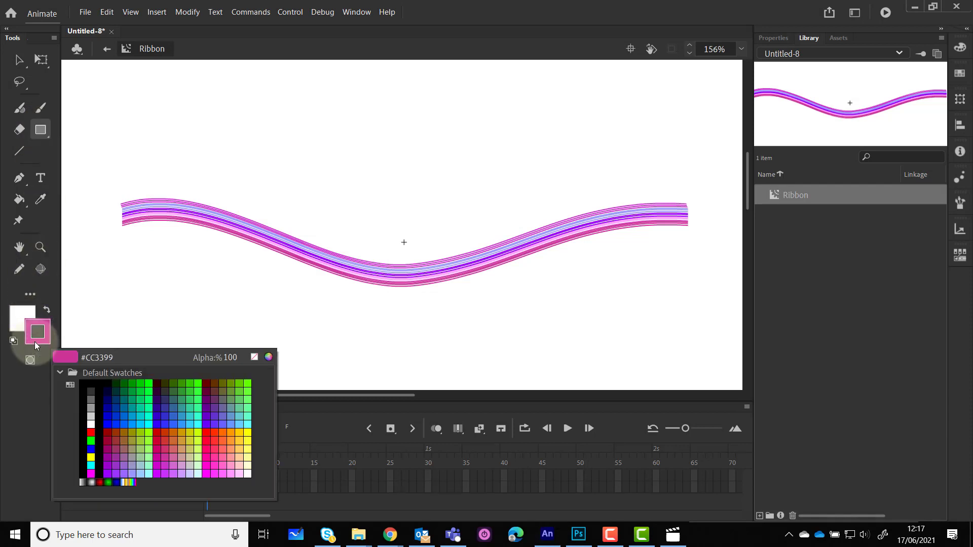
left_click(255, 357)
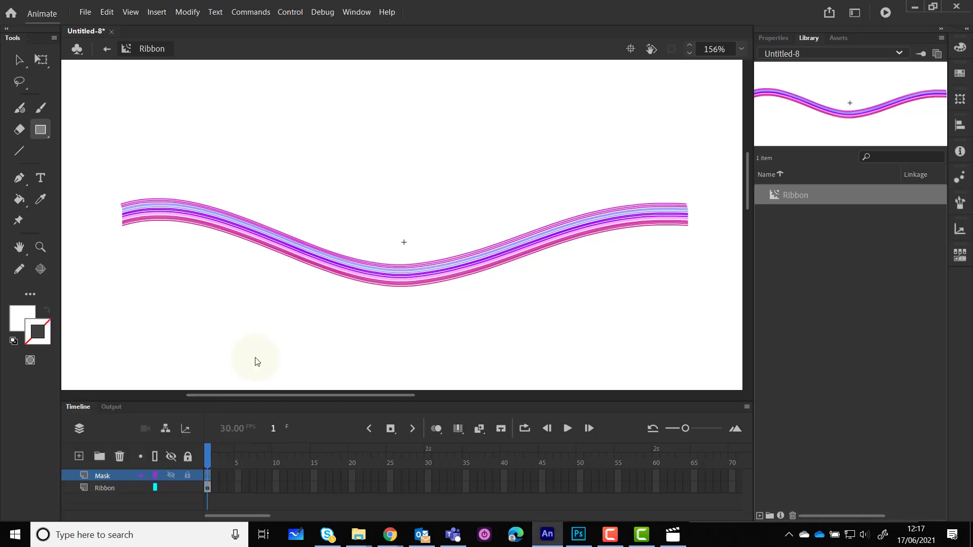
left_click(20, 318)
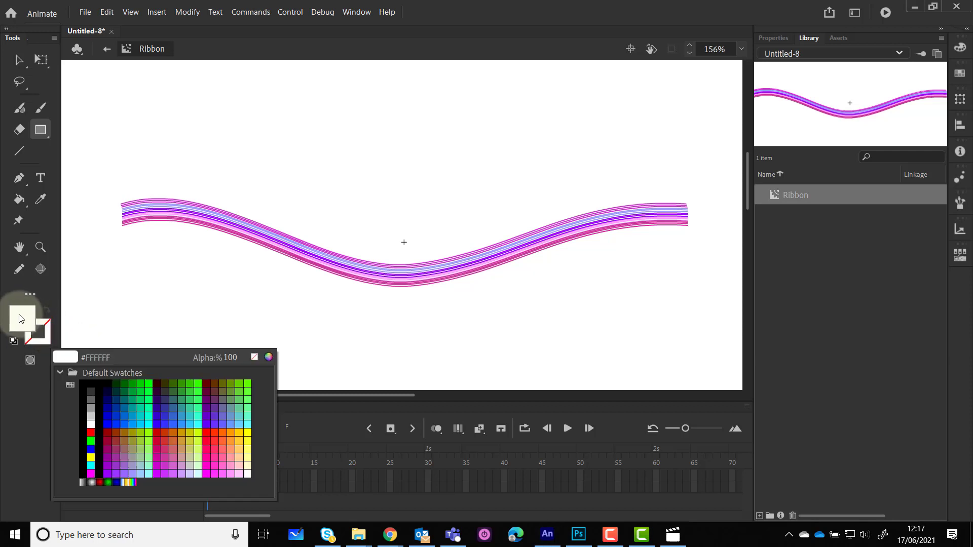
left_click(148, 384)
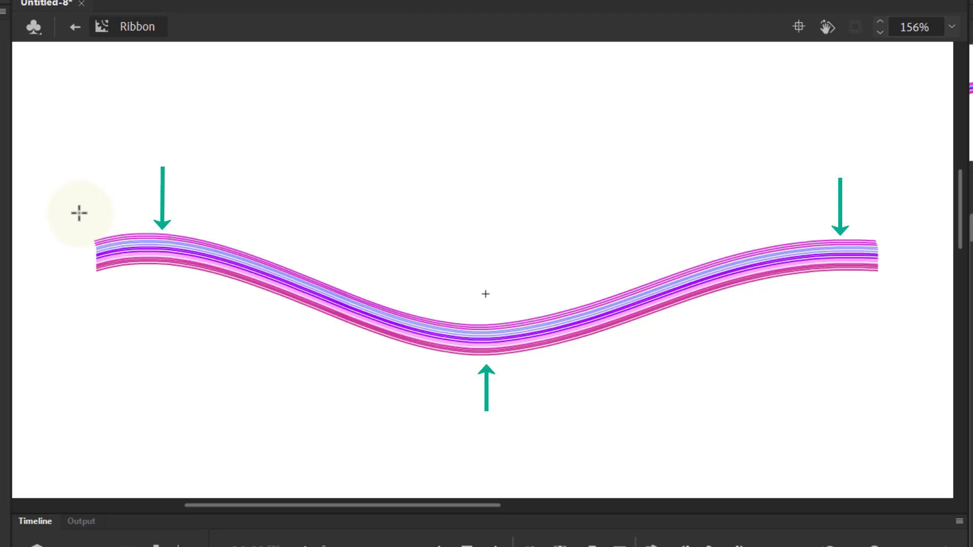
left_click_drag(80, 213, 144, 360)
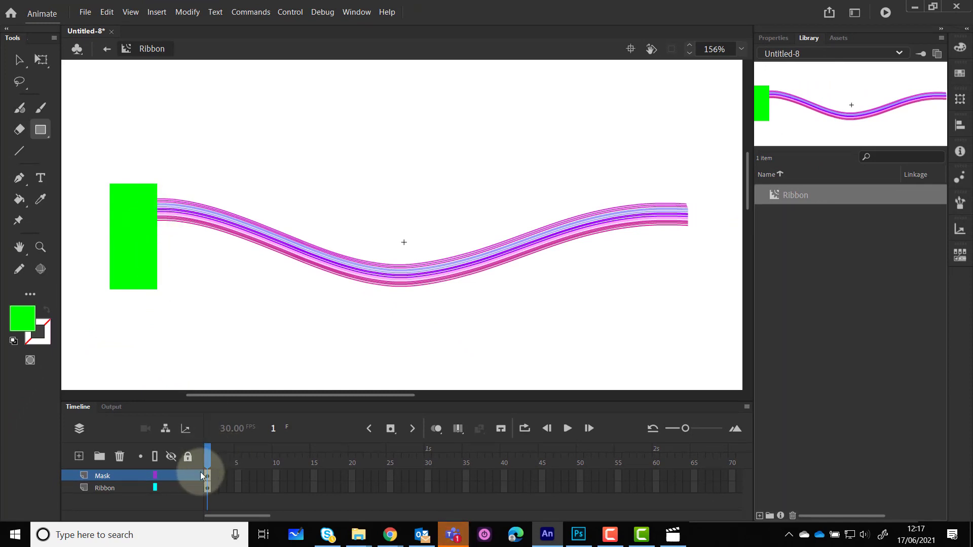
Hide and reshow the Mask layer to check the ribbon underneath the green rectangle.
left_click(170, 477)
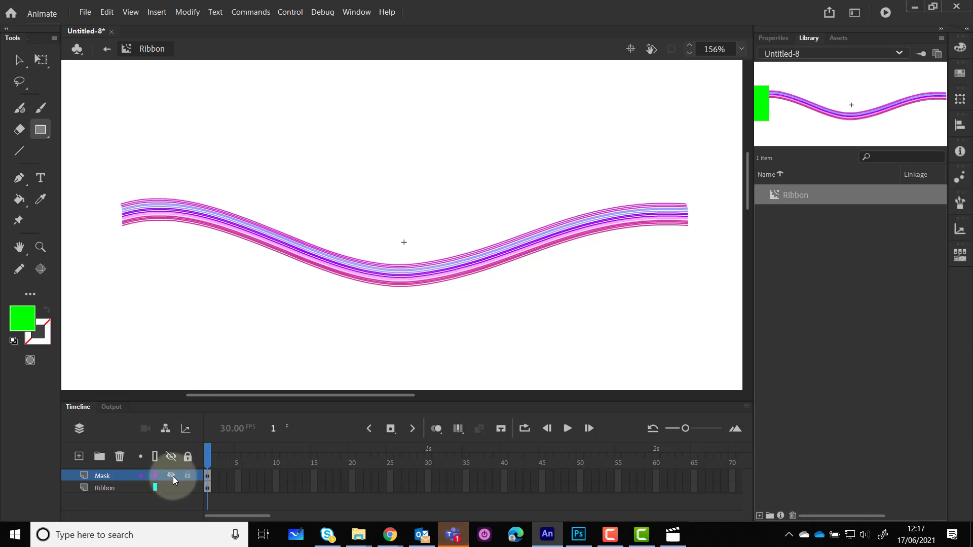
left_click(172, 476)
left_click(172, 476)
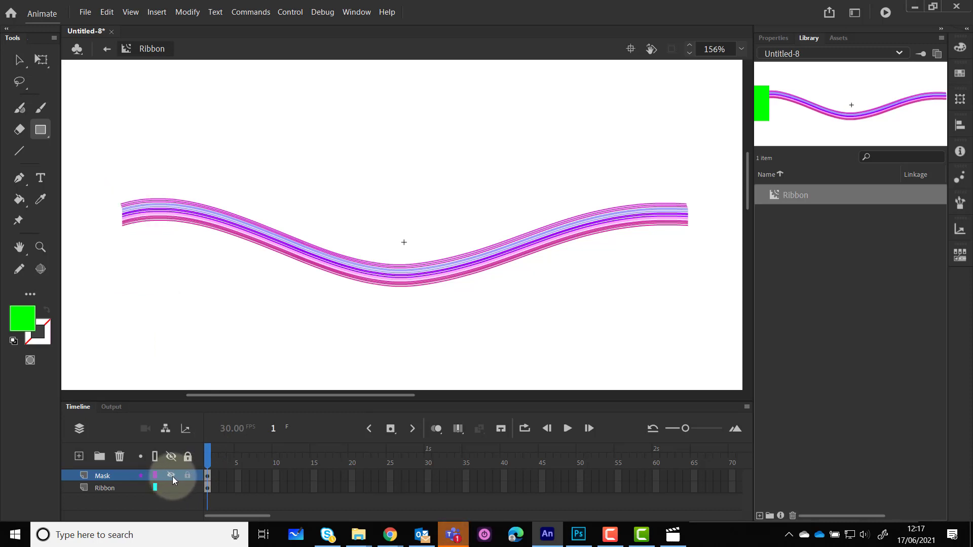
left_click(173, 476)
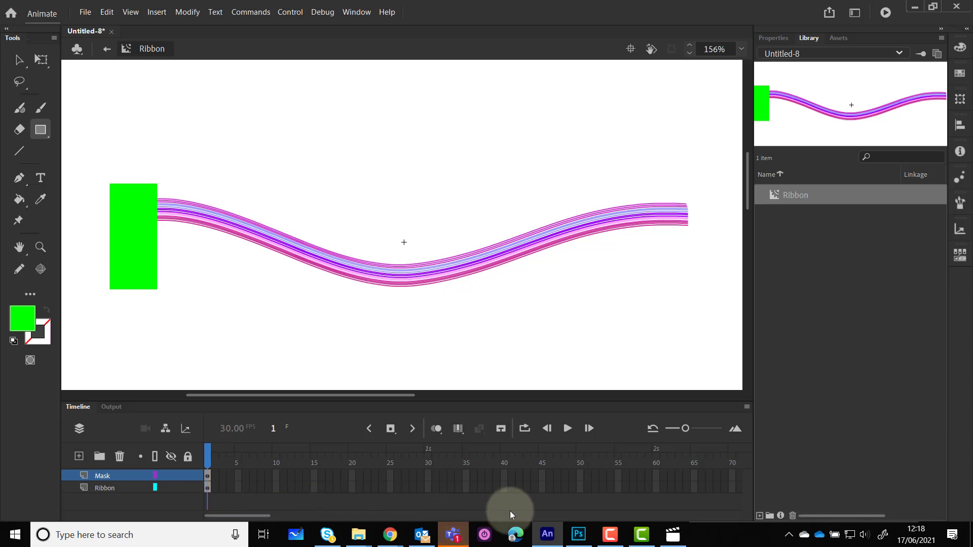
Extend the Ribbon layer by inserting a frame at frame 60.
left_click(657, 488)
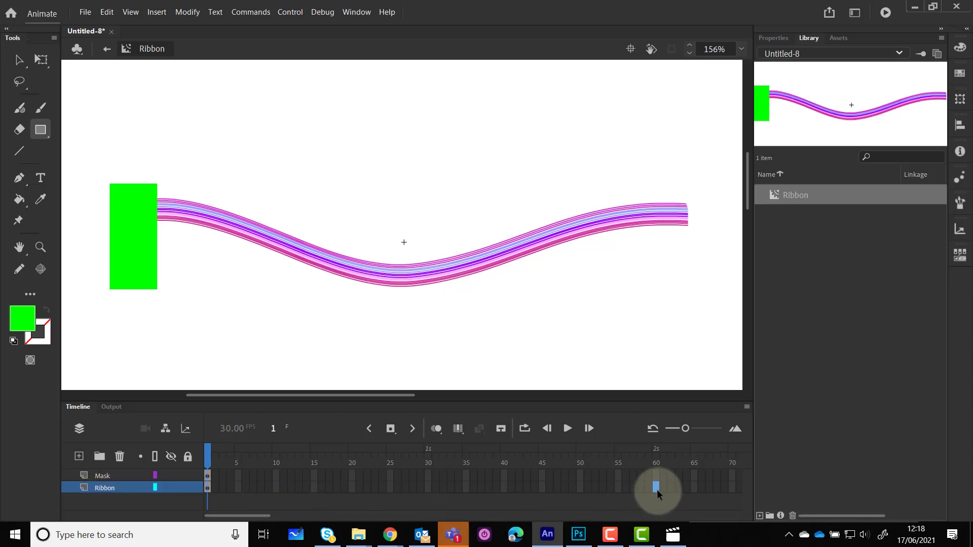
right_click(656, 489)
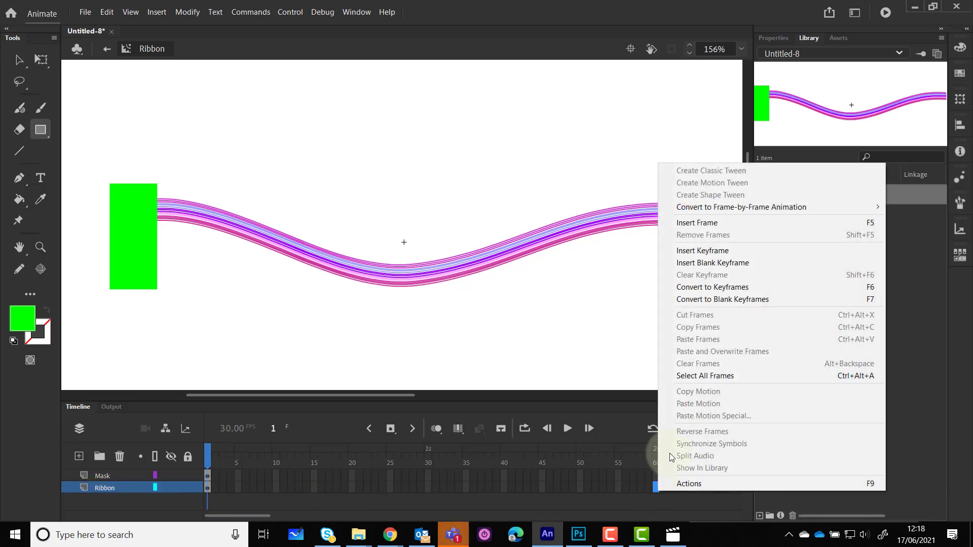
left_click(718, 226)
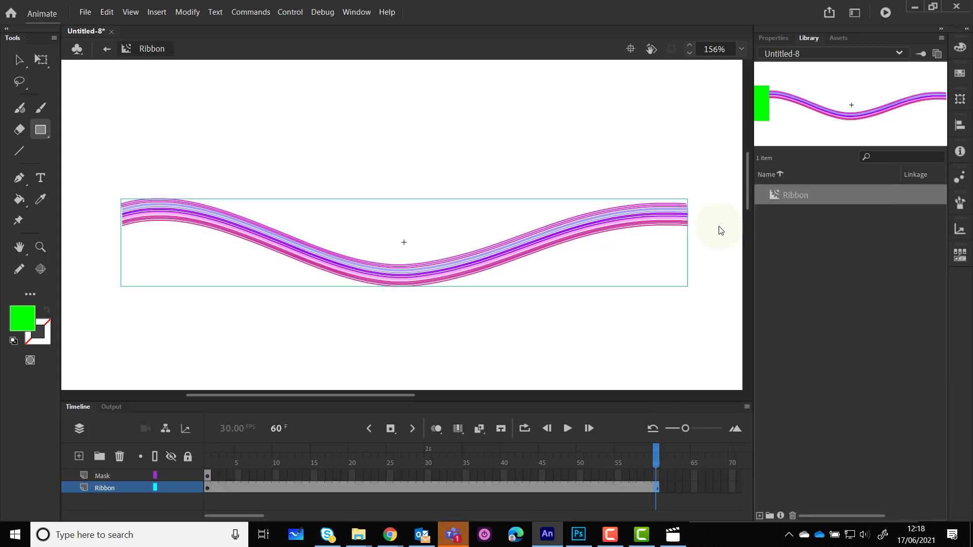
Insert a keyframe at frame 60 of the Mask layer.
left_click(656, 476)
right_click(656, 478)
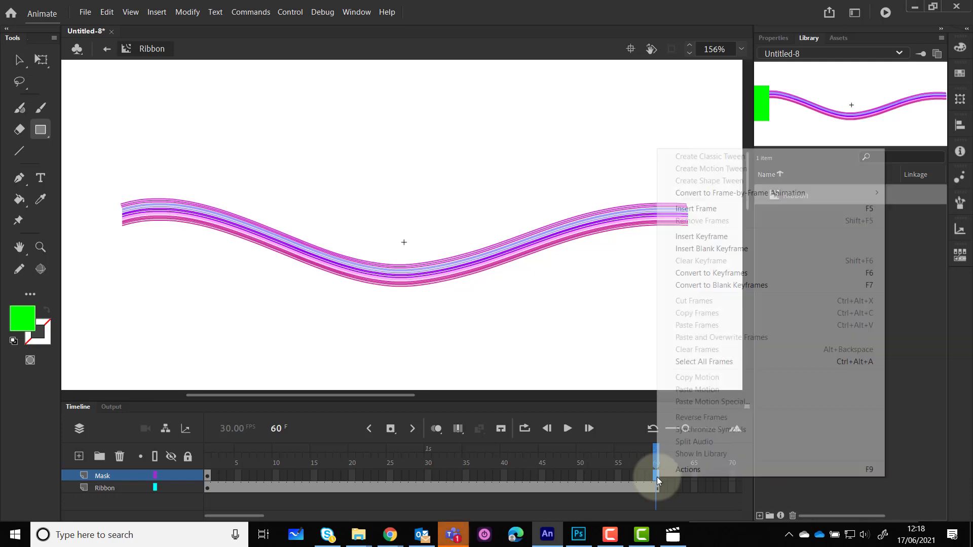
left_click(734, 236)
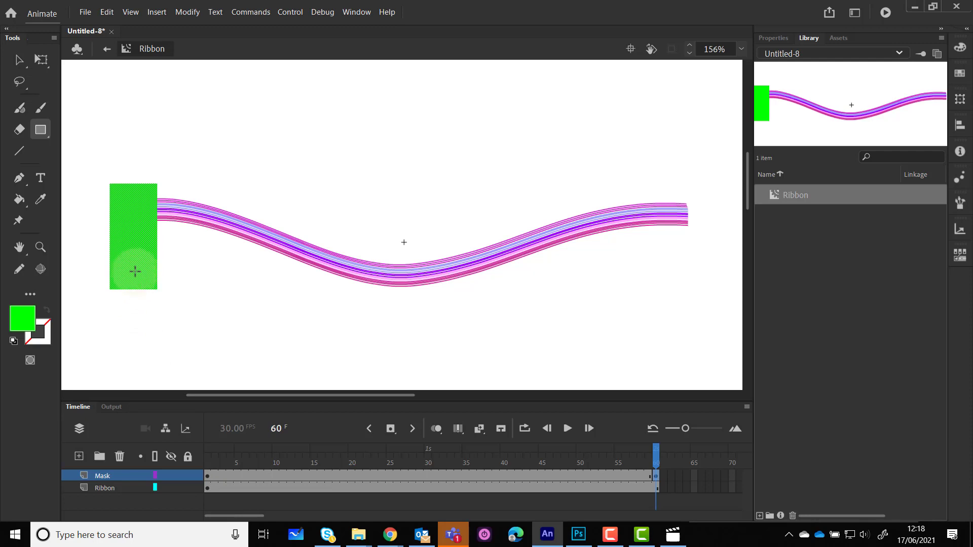
At frame 60 of the Mask layer, stretch the green rectangle rightward with its left edge fixed until it covers the whole ribbon.
left_click(207, 478)
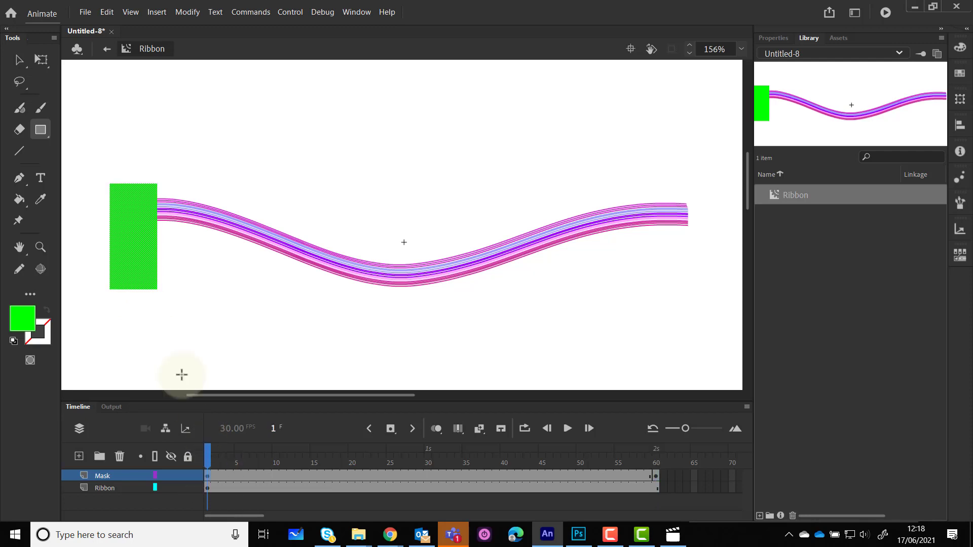
left_click(656, 477)
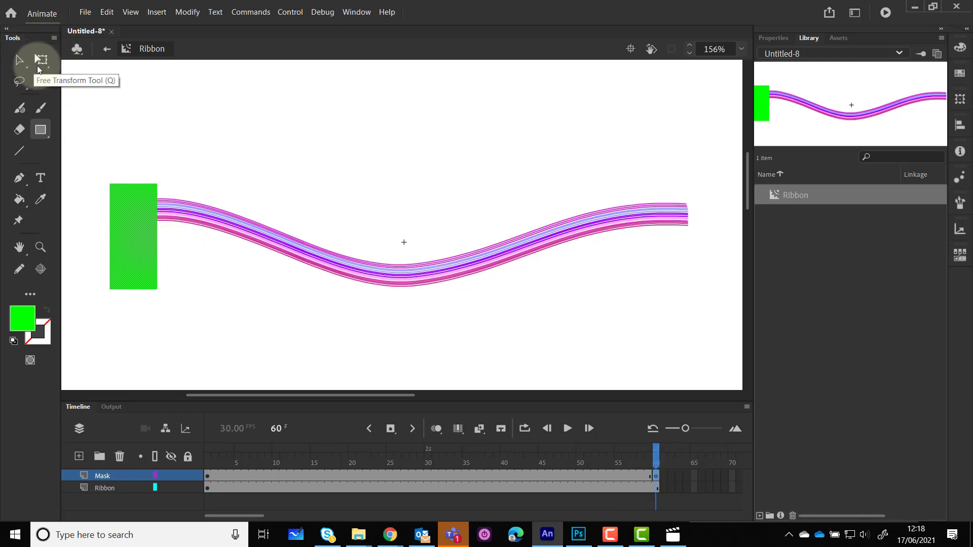
left_click(43, 62)
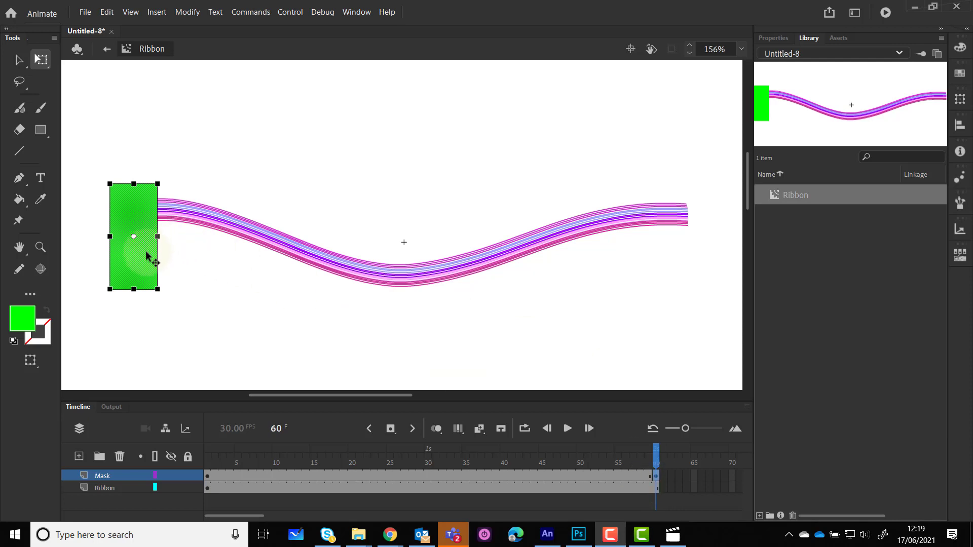
mouse_move(159, 237)
left_mouse_down()
mouse_move(183, 238)
mouse_move(172, 238)
left_mouse_up()
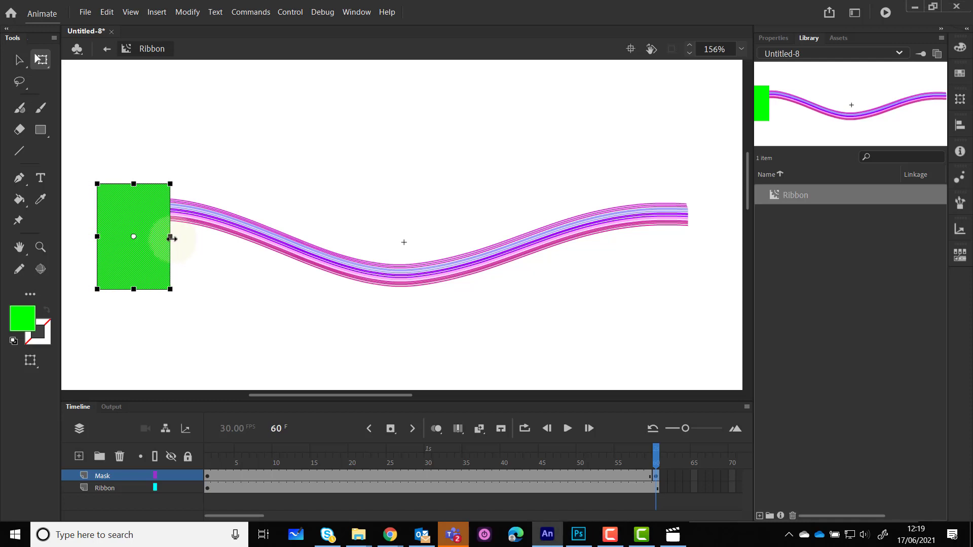
key("ctrl+z")
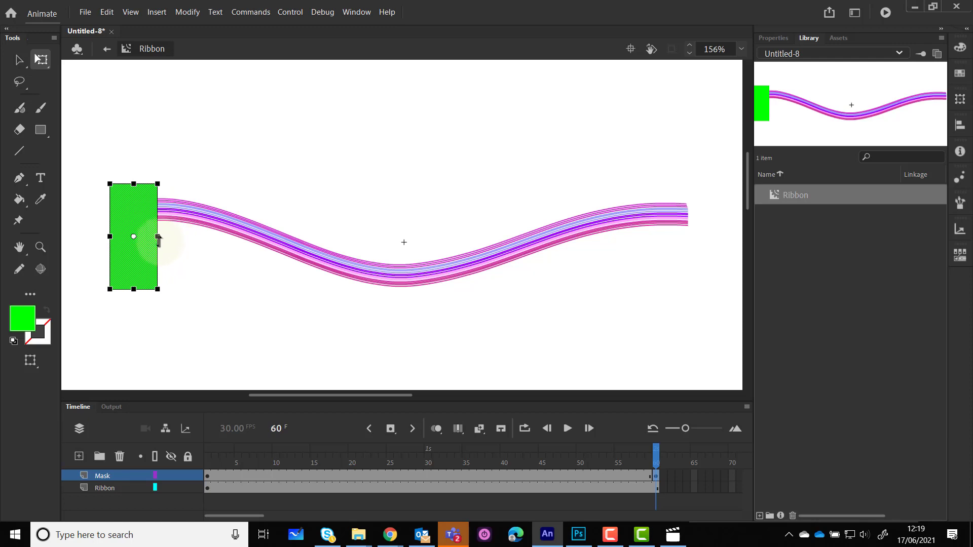
left_click_drag(158, 237, 314, 238)
left_click_drag(363, 242, 695, 239)
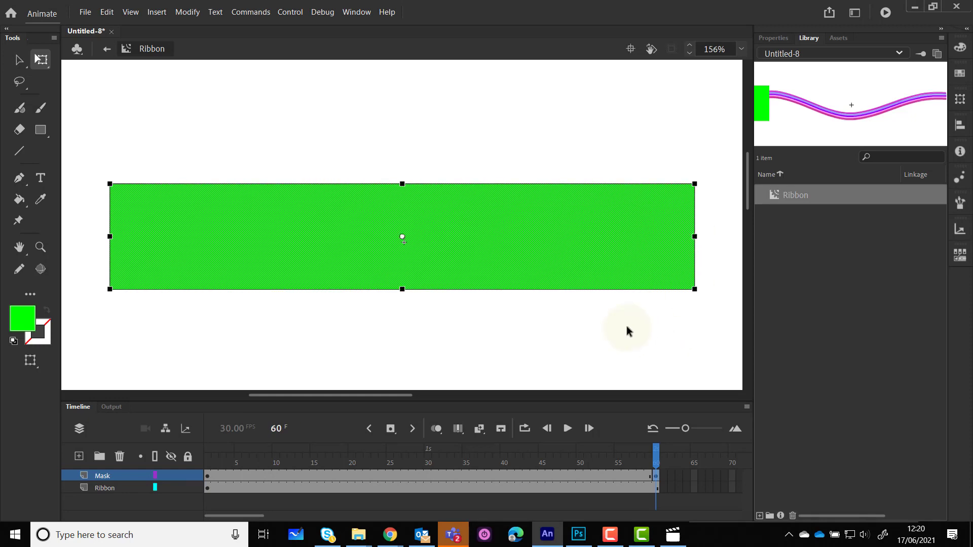
Create a shape tween between frames 1 and 60 of the Mask layer and scrub to frame 60 to check it.
right_click(431, 476)
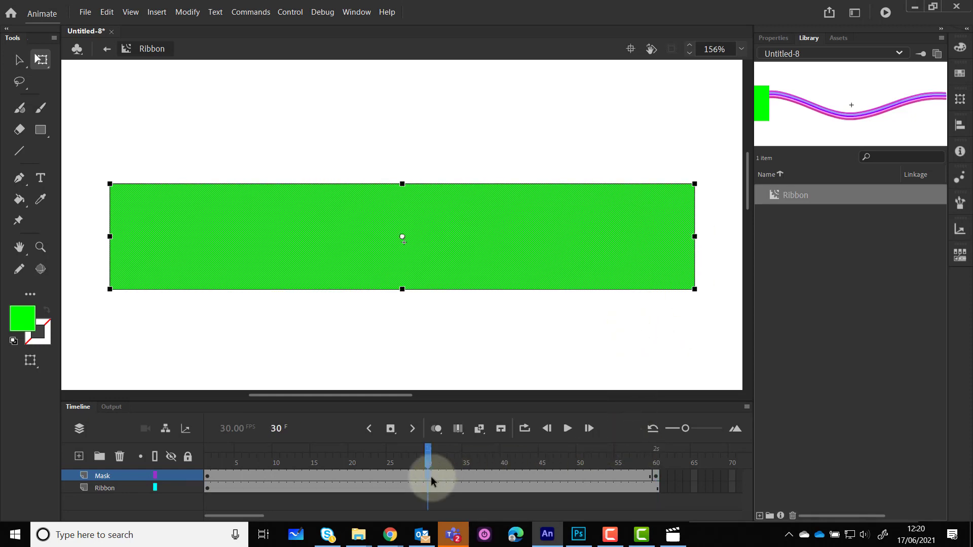
left_click(479, 182)
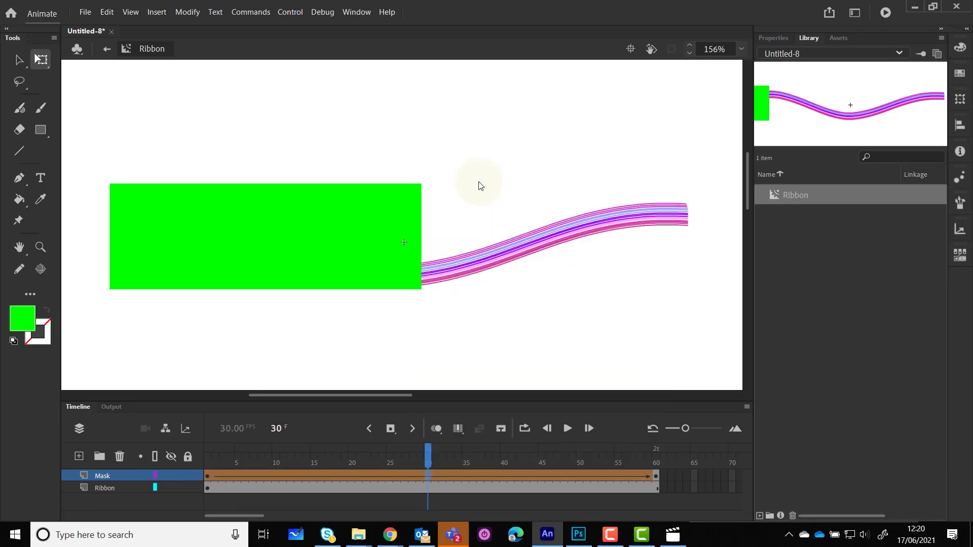
left_click_drag(429, 457, 669, 465)
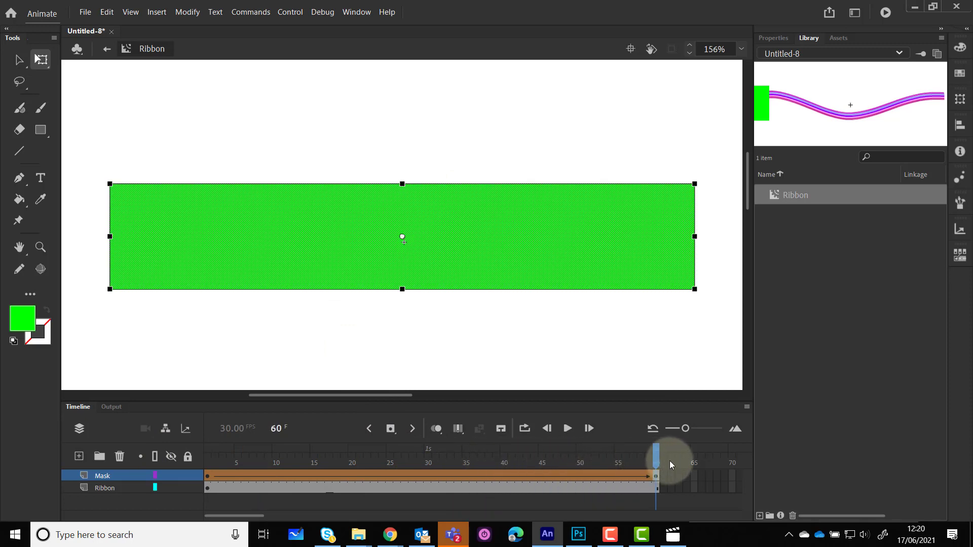
Turn the Mask layer into a mask over the Ribbon layer and scrub through all 60 frames to check the reveal.
right_click(90, 476)
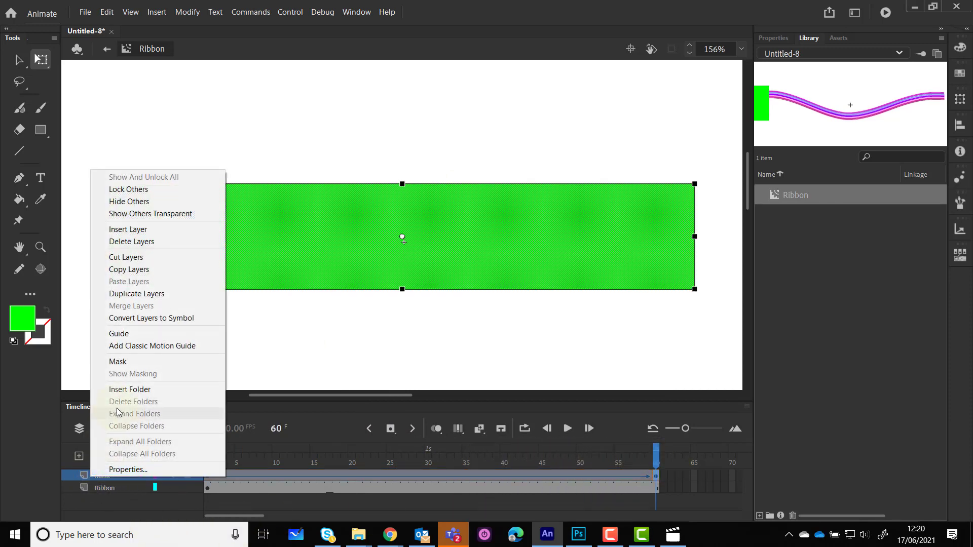
left_click(127, 362)
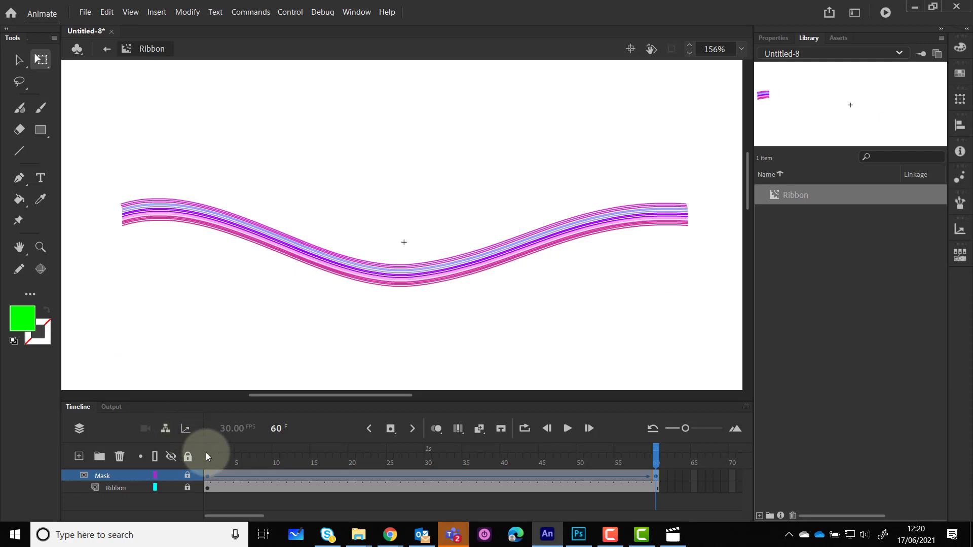
left_click_drag(207, 461, 672, 458)
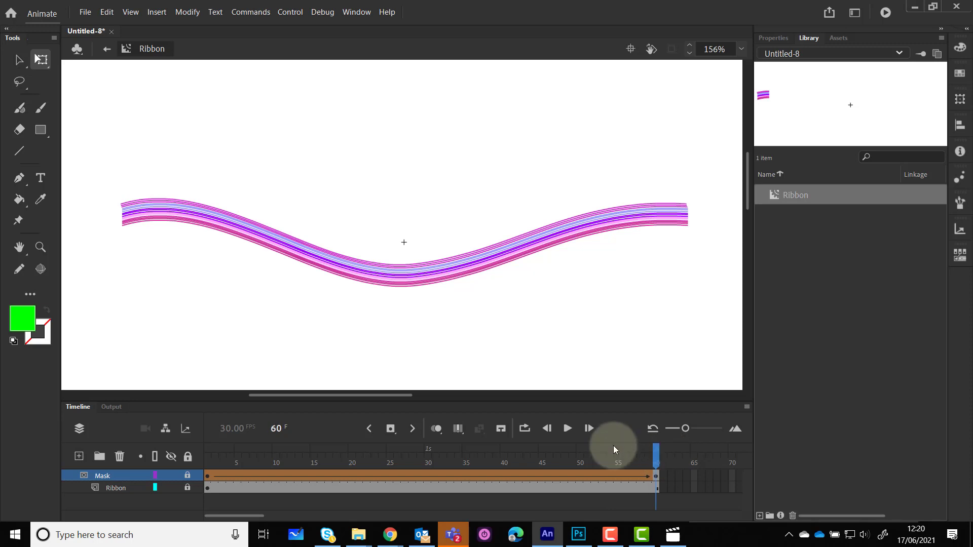
Leave the Ribbon symbol for Scene 1 and play the symbol's animation in the Library preview.
left_click(108, 54)
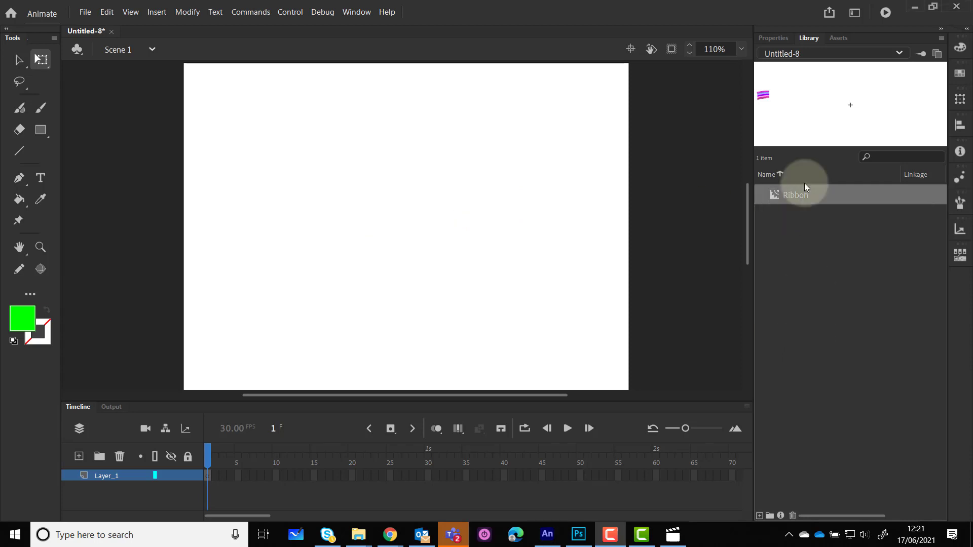
mouse_move(804, 186)
left_mouse_down()
mouse_move(779, 199)
mouse_move(783, 105)
left_mouse_up()
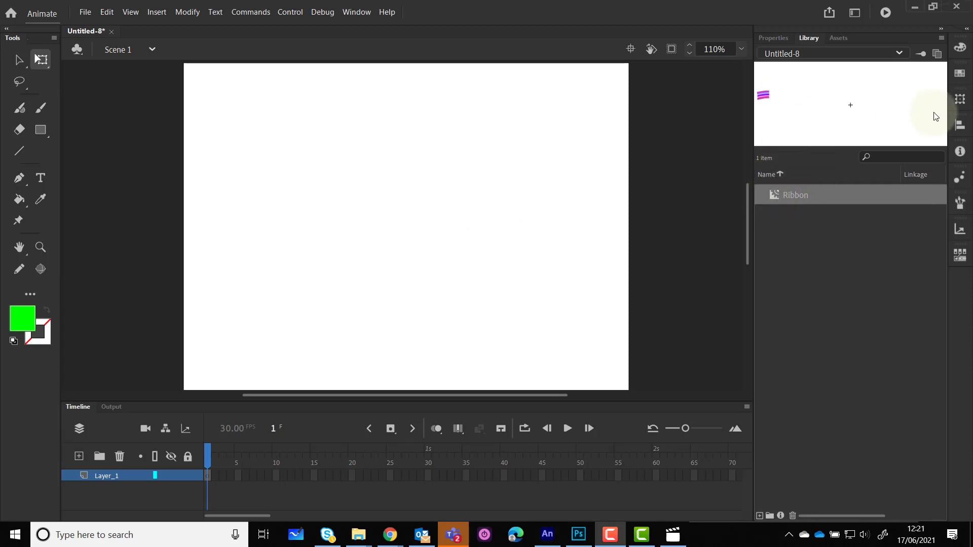
right_click(797, 192)
left_click(834, 319)
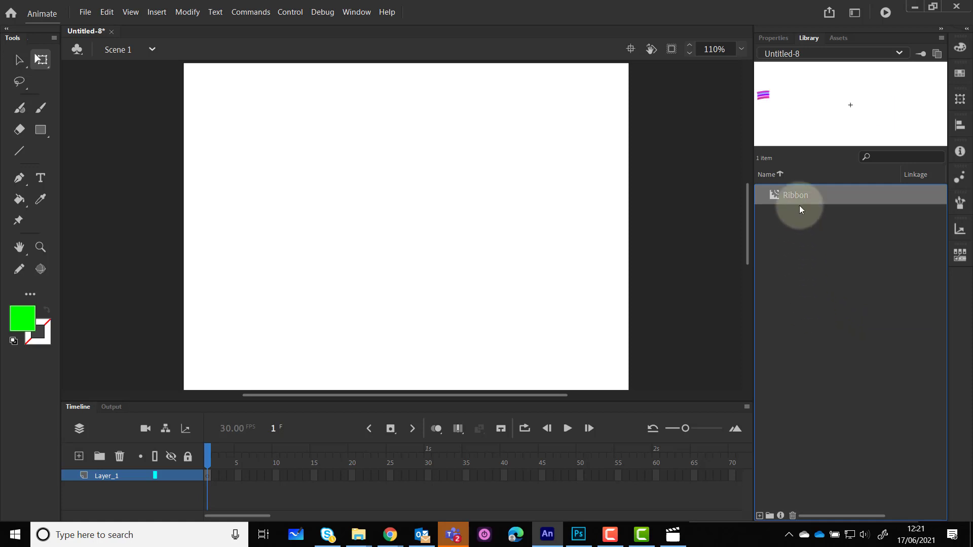
right_click(800, 208)
left_click(824, 318)
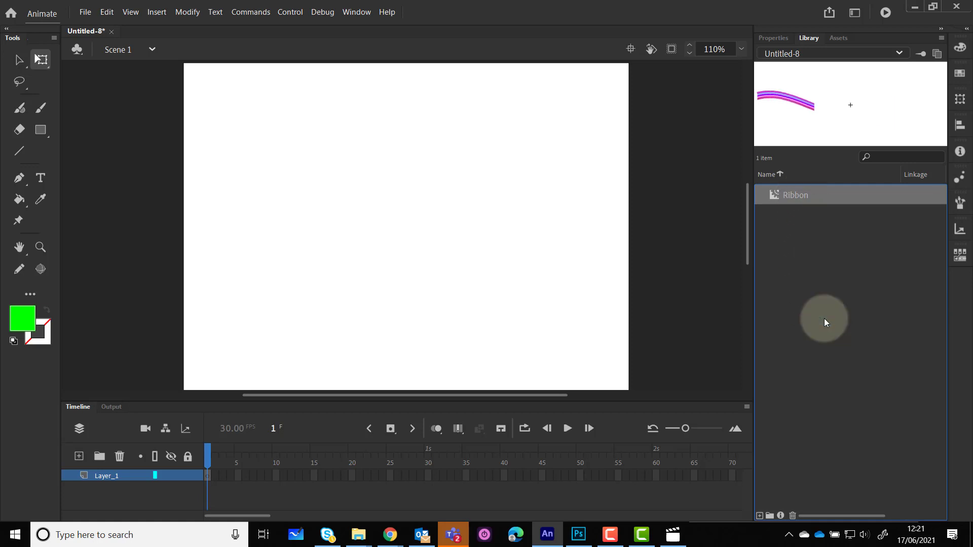